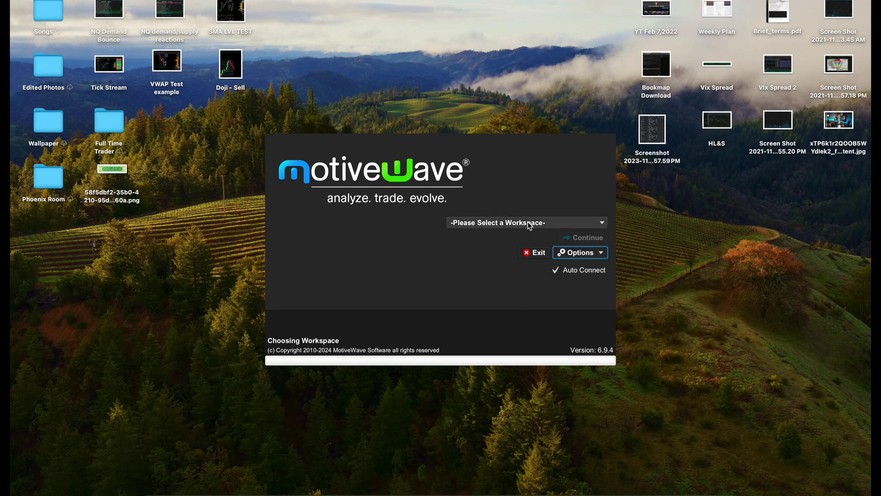
Check the saved workspaces list without choosing one, then open Manage Workspaces from Options
left_click(543, 223)
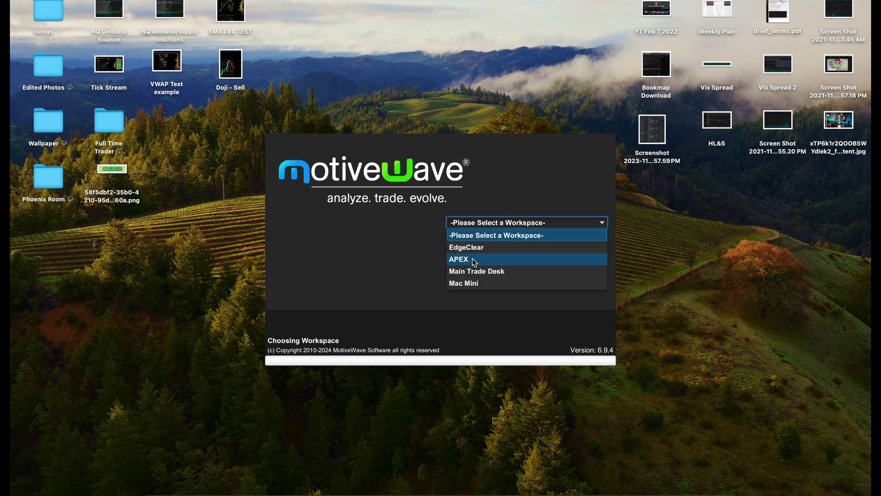
key("Escape")
left_click(574, 255)
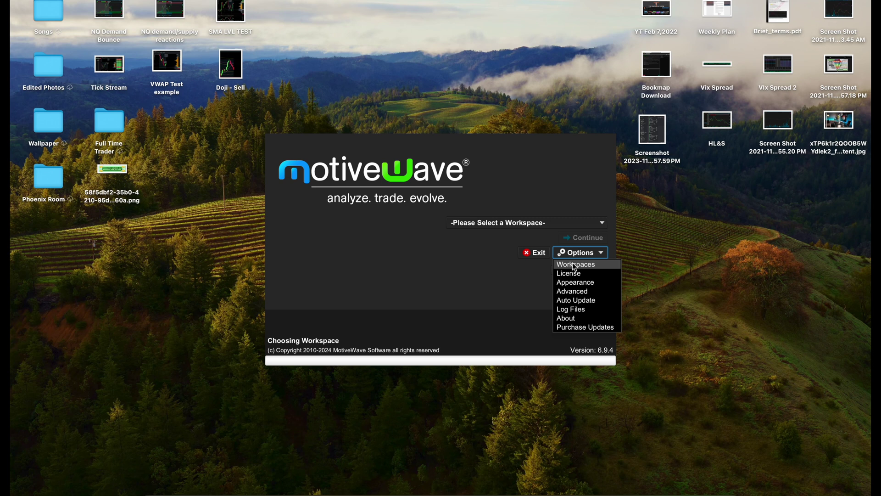
left_click(574, 265)
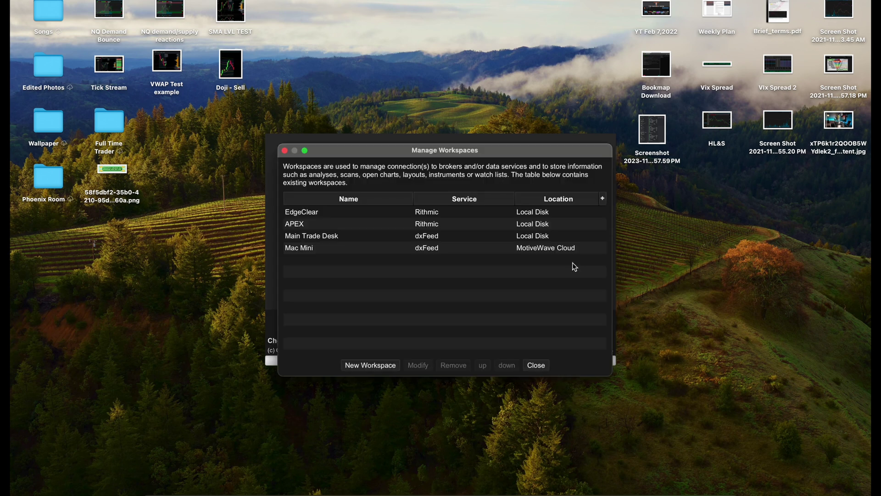
Draft a new workspace named 'APex or TOpstep' with Rithmic as its connection service
left_click(367, 365)
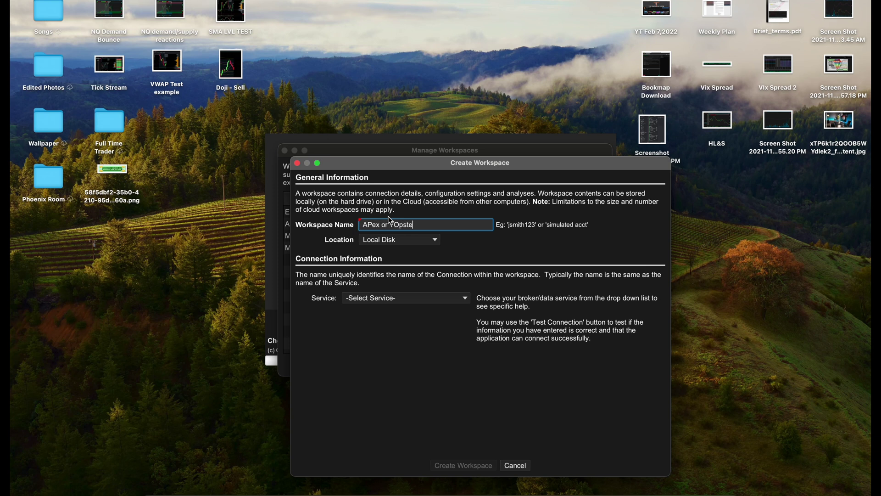
left_click(390, 297)
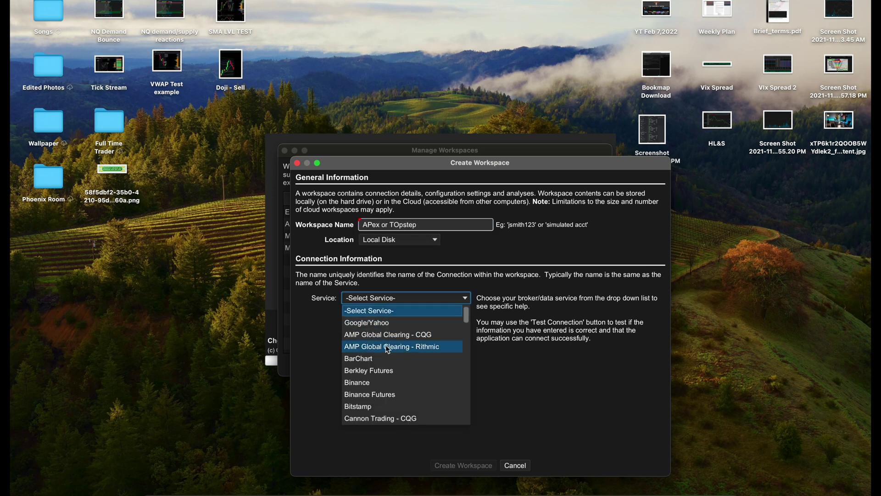
scroll(386, 345, "down", 15)
scroll(387, 349, "down", 5)
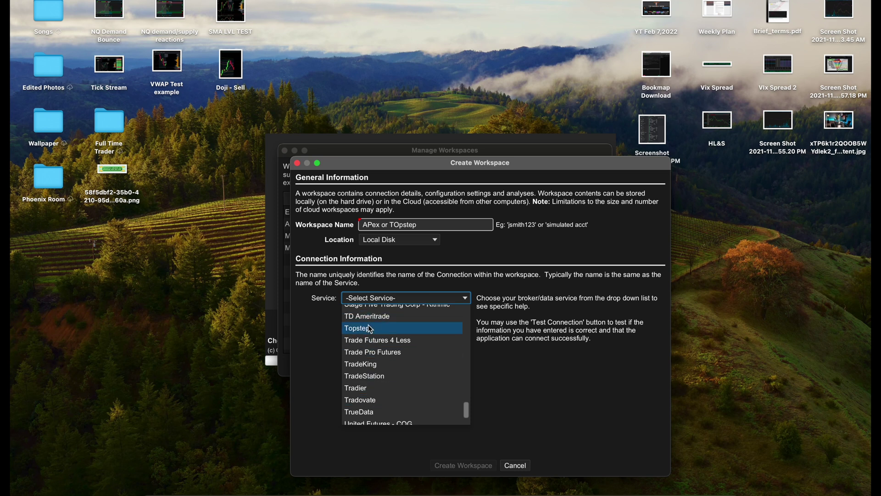
scroll(370, 330, "up", 20)
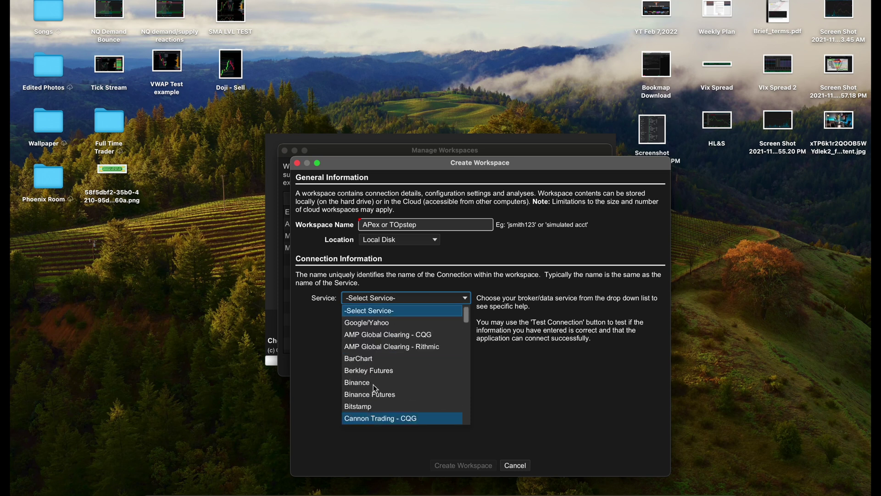
scroll(381, 329, "down", 9)
scroll(381, 328, "down", 5)
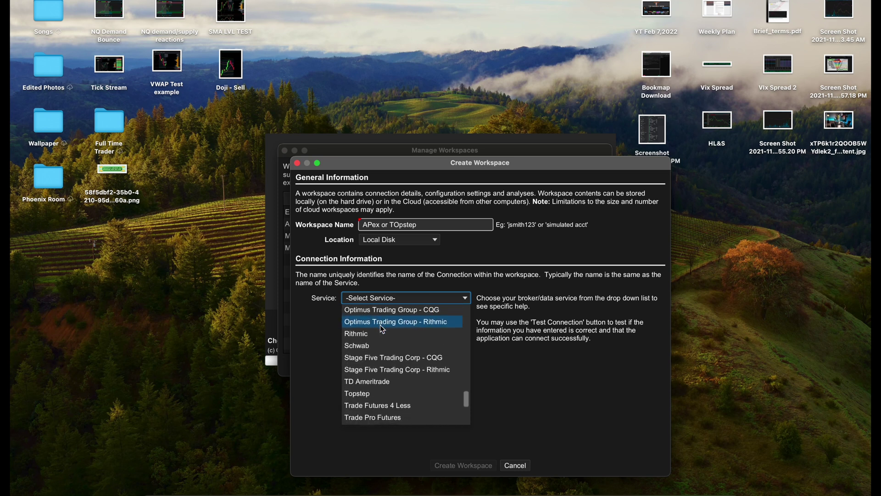
left_click(365, 327)
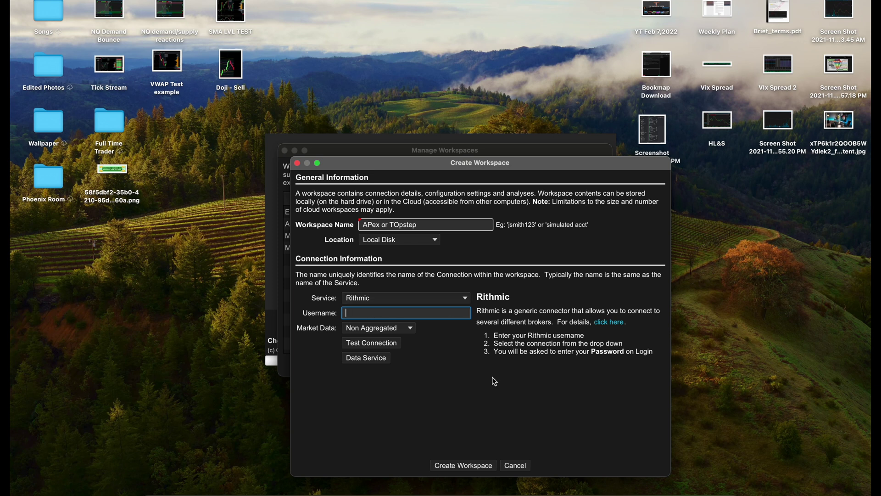
Discard the draft, then review APEX's Rithmic login with system Apex and cancel without saving
left_click(513, 466)
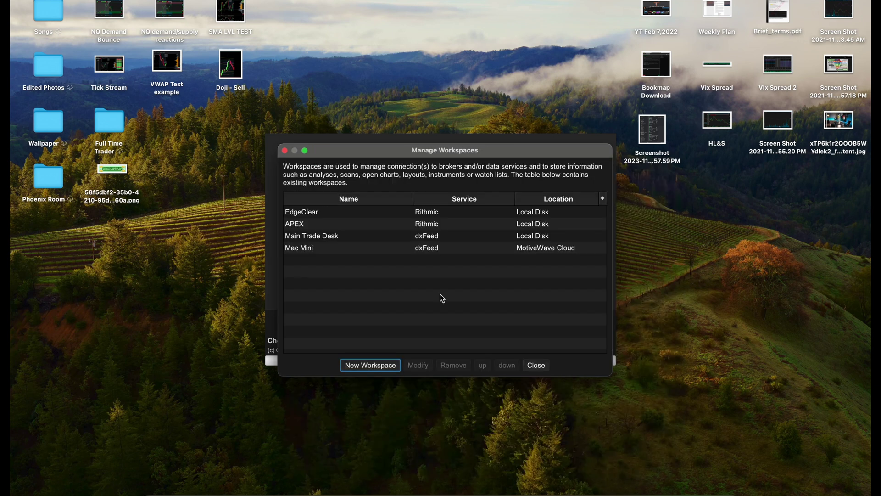
double_click(401, 225)
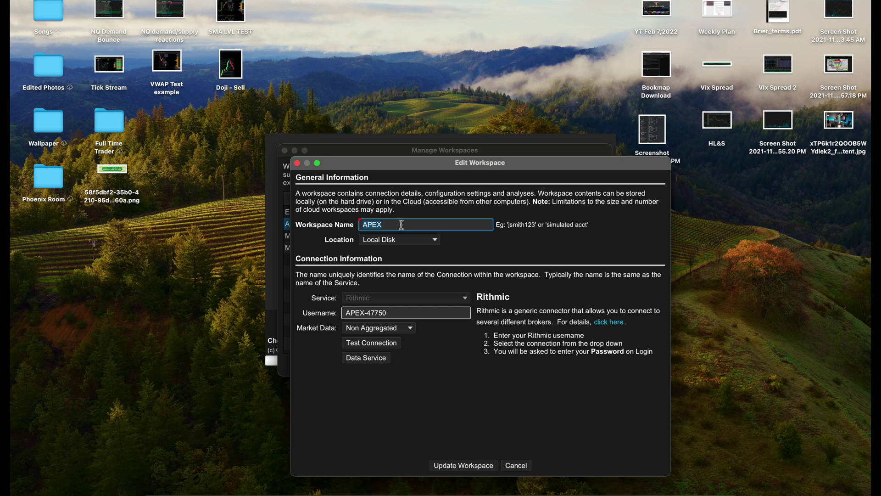
left_click(371, 343)
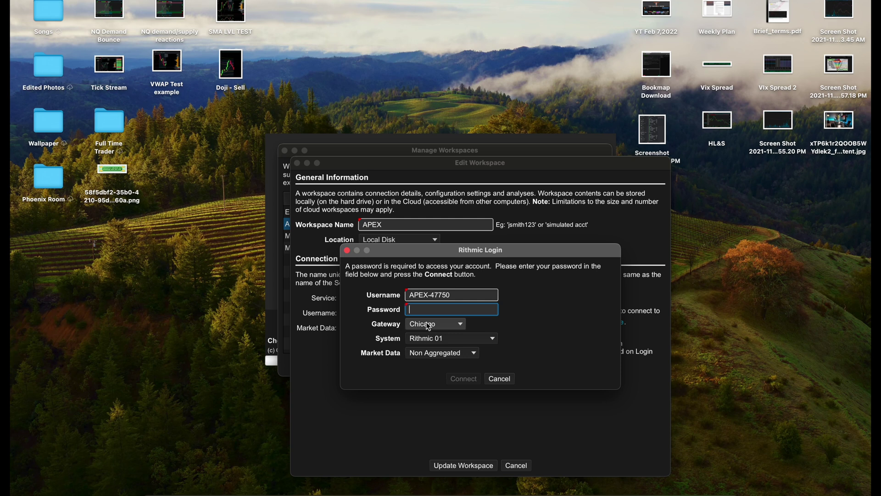
left_click(440, 341)
left_click(439, 352)
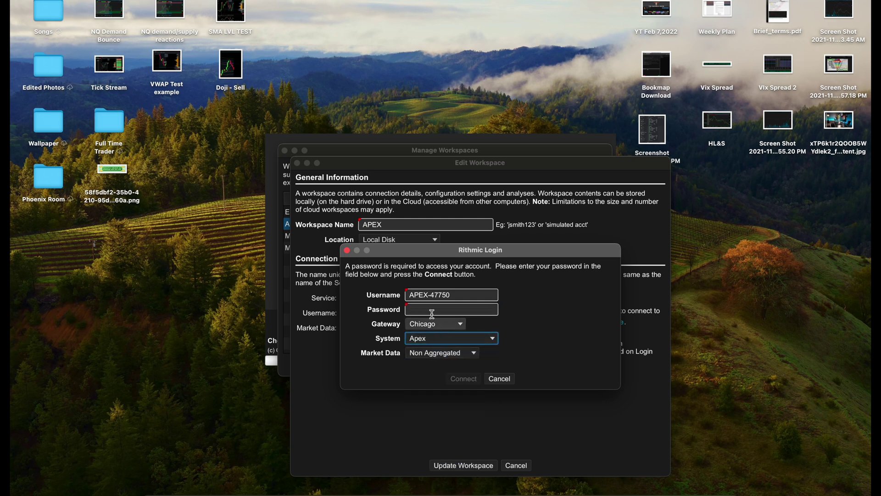
left_click(499, 377)
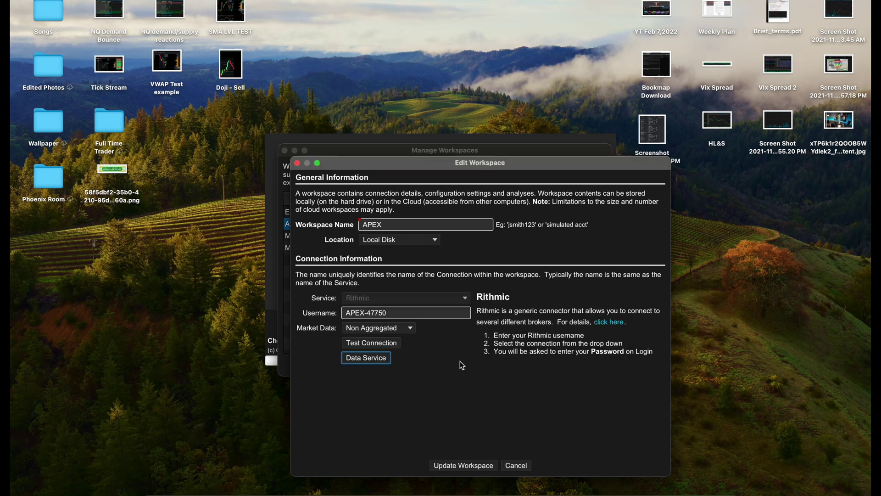
left_click(515, 465)
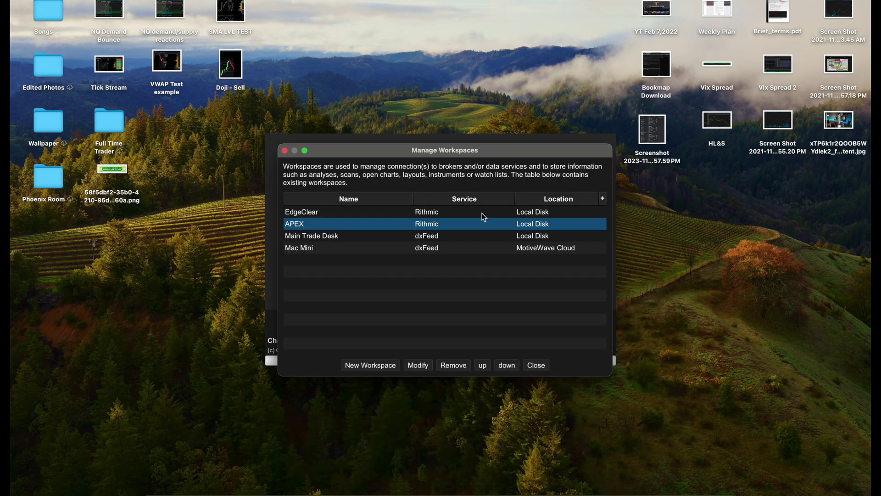
Launch the APEX workspace, pan the ESU4 footprint chart's price axis, then show the Floating tab
left_click(532, 365)
left_click(488, 226)
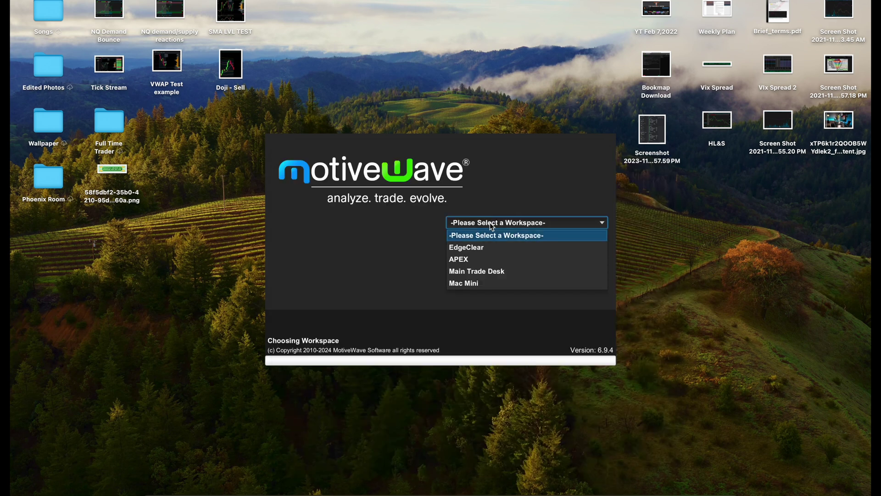
left_click(482, 257)
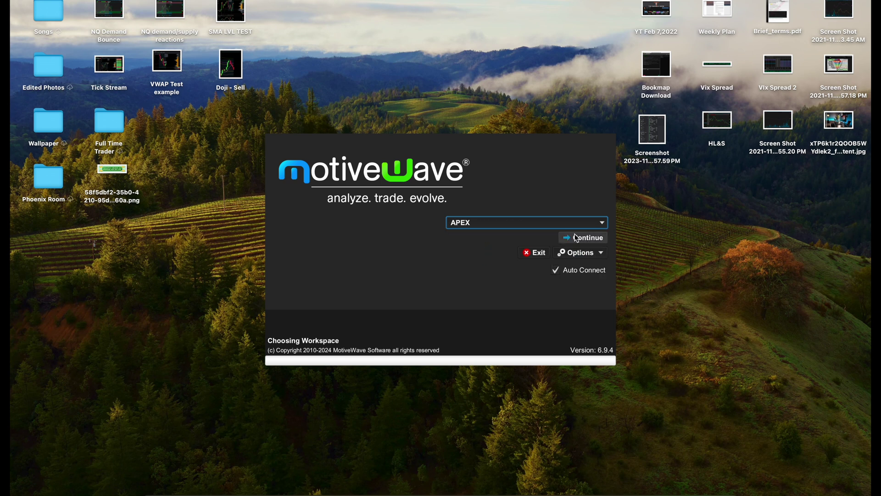
left_click(577, 238)
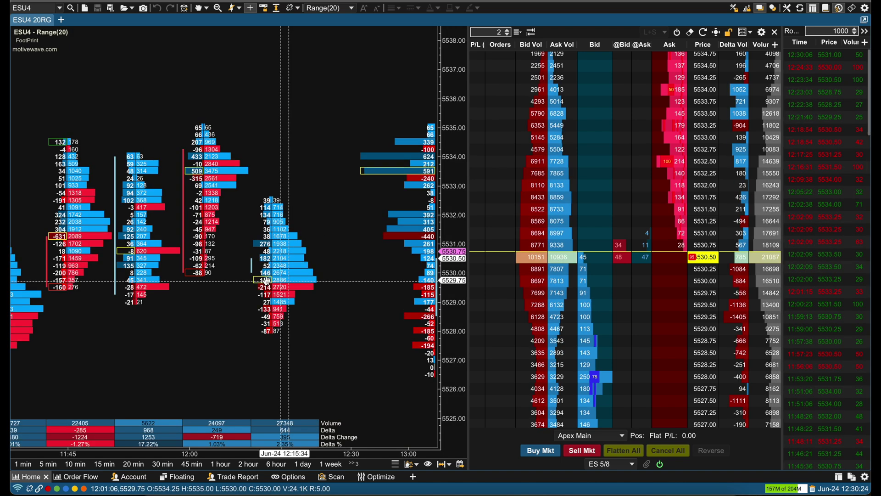
left_click_drag(266, 277, 326, 262)
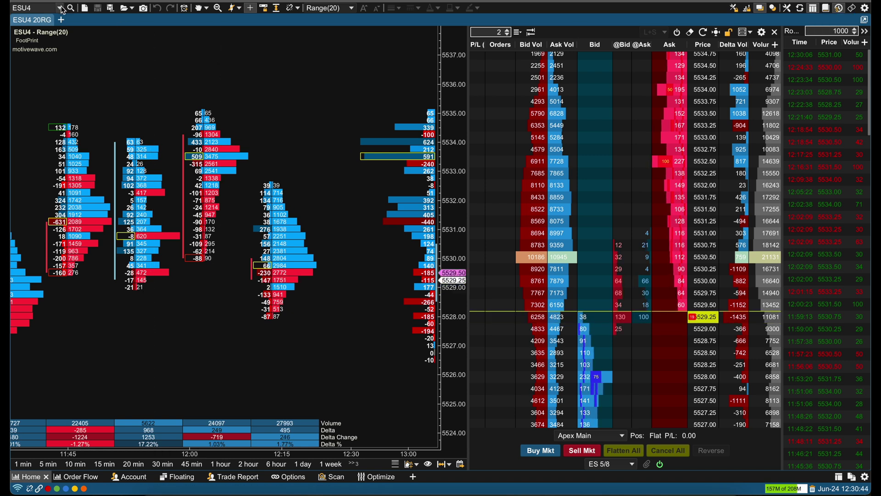
left_click(176, 476)
Enlarge the floating ESU4 chart, add a price ladder beside it, and open its DOM preferences
left_click_drag(408, 317, 869, 459)
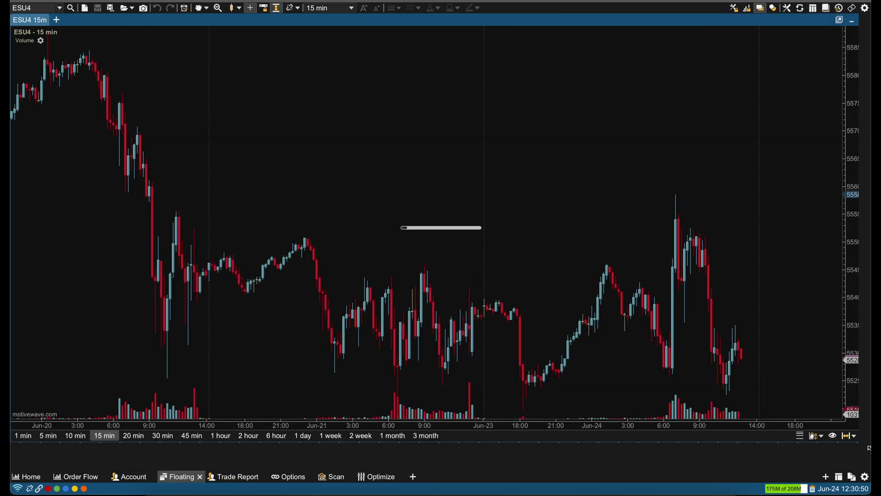
left_click(815, 9)
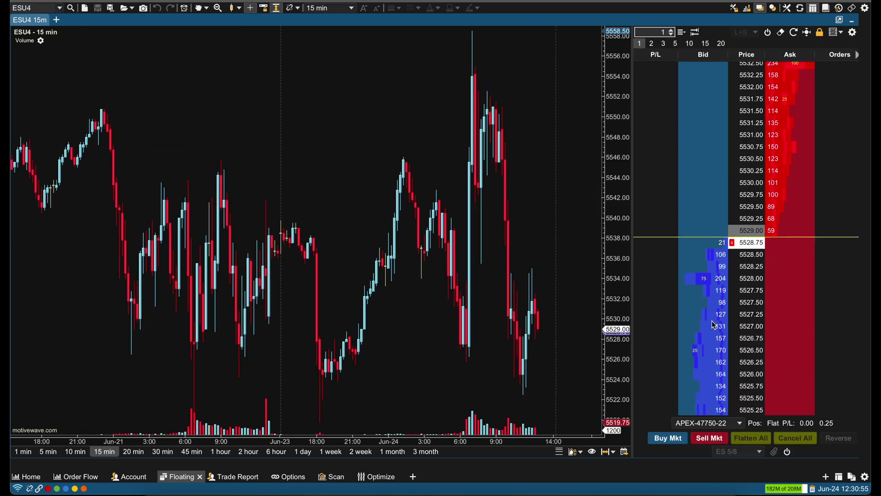
left_click(738, 422)
left_click(735, 439)
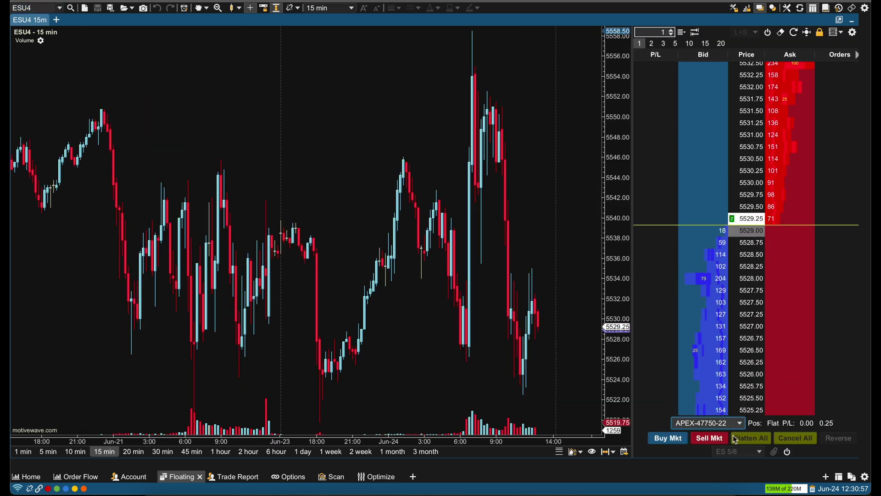
left_click(738, 423)
left_click(736, 427)
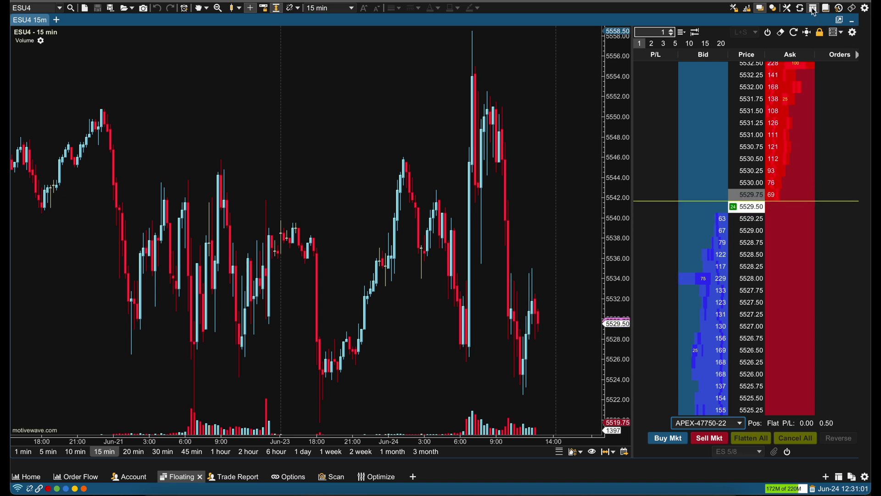
left_click(854, 32)
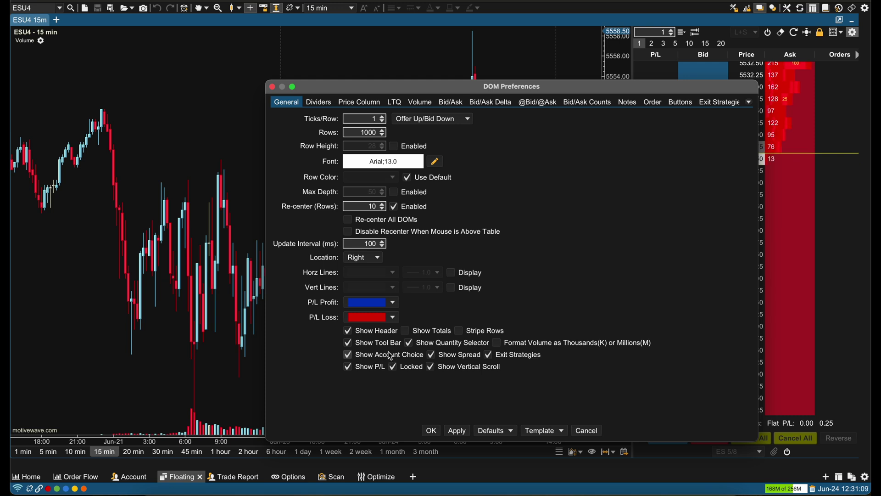
Close DOM Preferences unchanged and set the order book's trading account to Apex Main
left_click(590, 431)
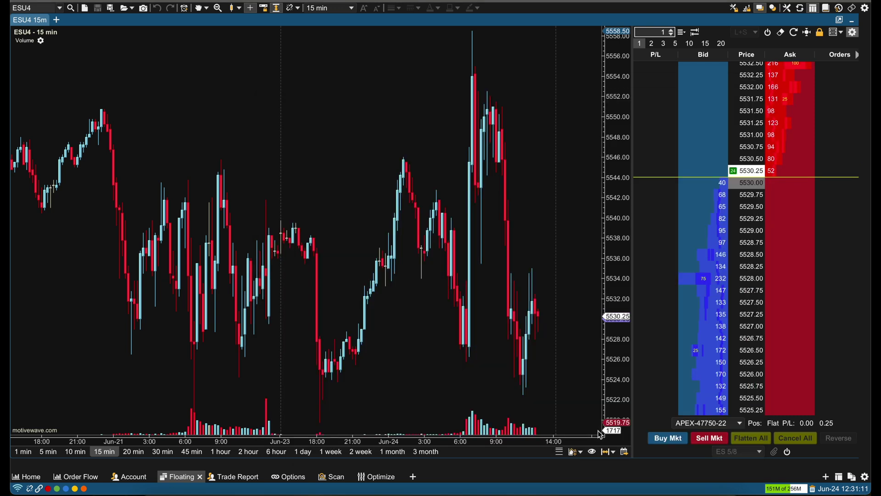
left_click(716, 422)
scroll(718, 356, "down", 3)
left_click(702, 409)
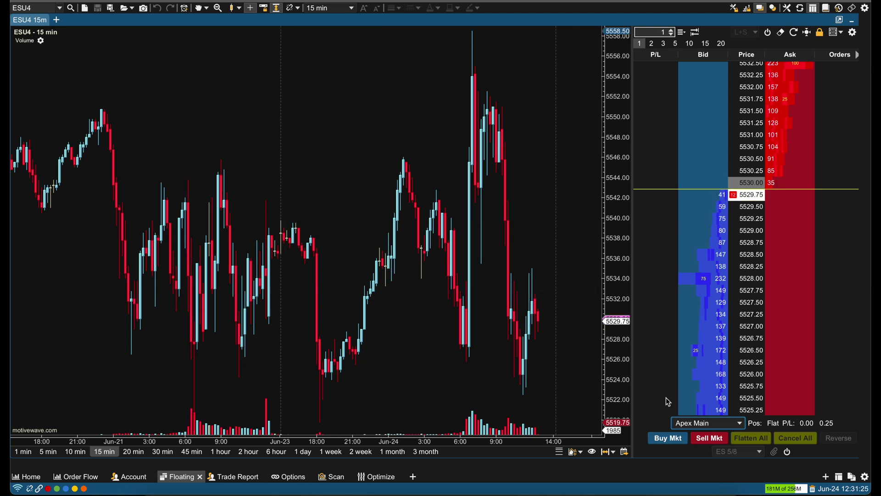
left_click(87, 7)
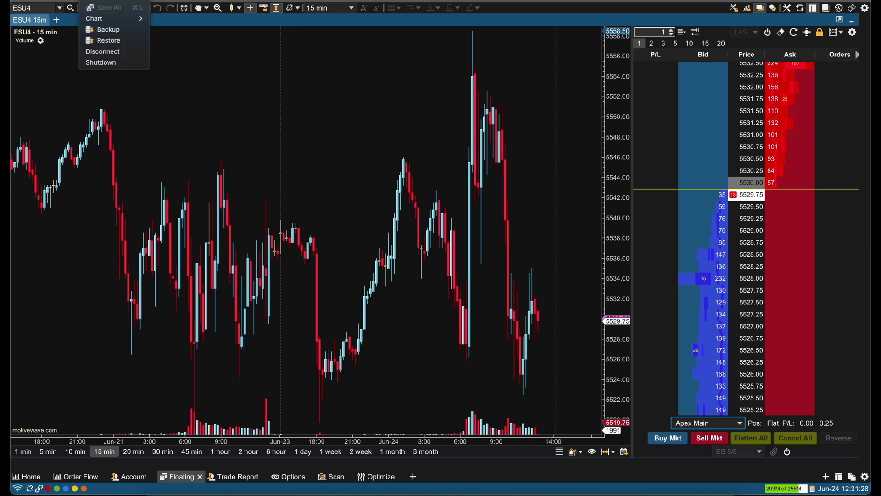
Create trade copier account 'APEX Test' with another APEX lead account and a first follower
mouse_move(101, 18)
left_click(193, 71)
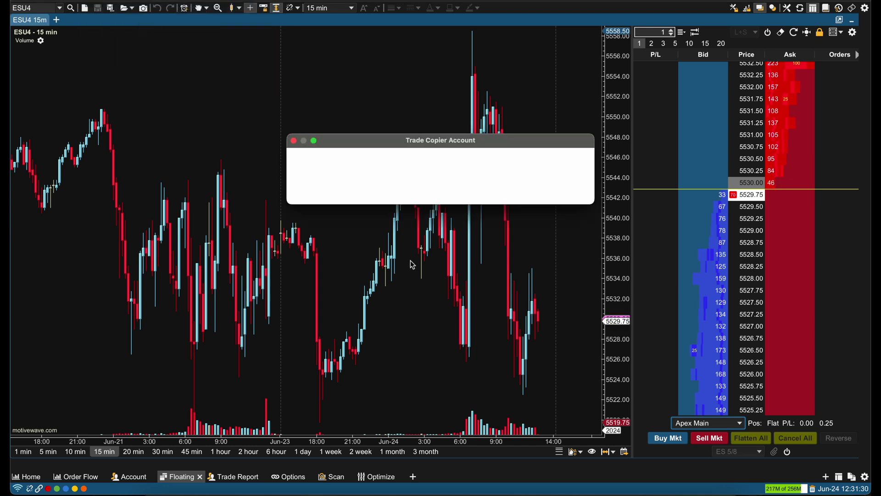
type("AP")
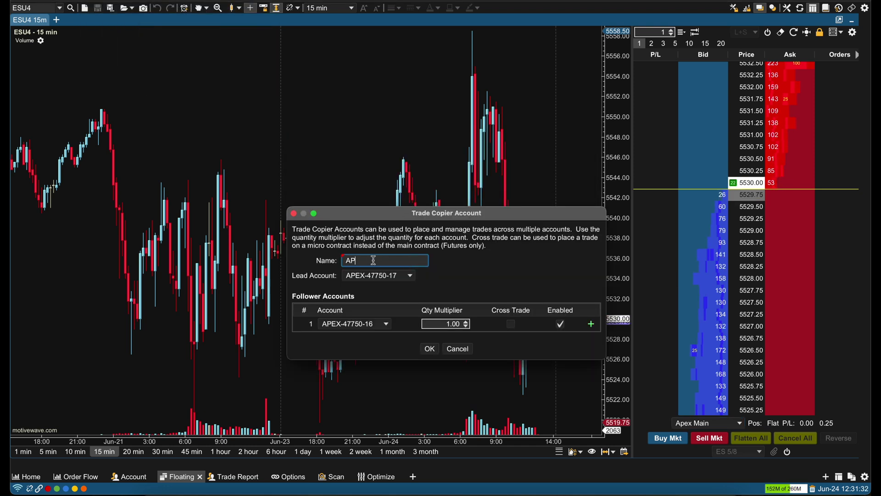
type("EX T")
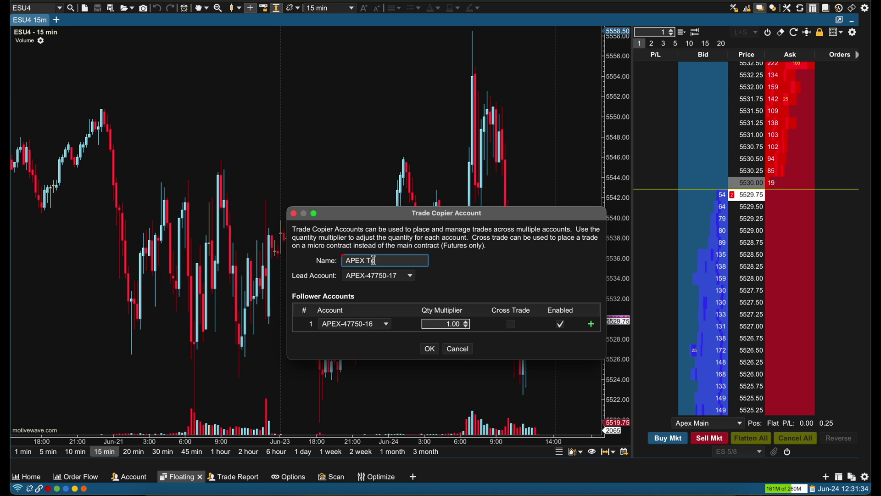
type("est")
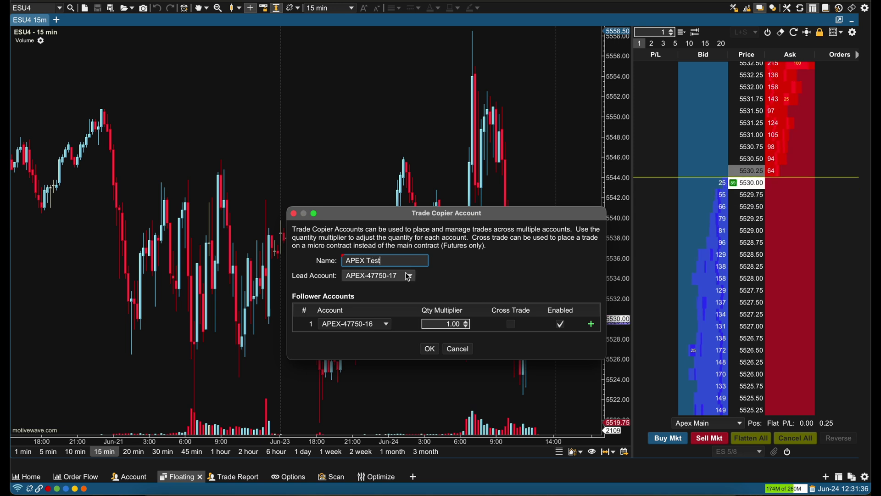
left_click(408, 276)
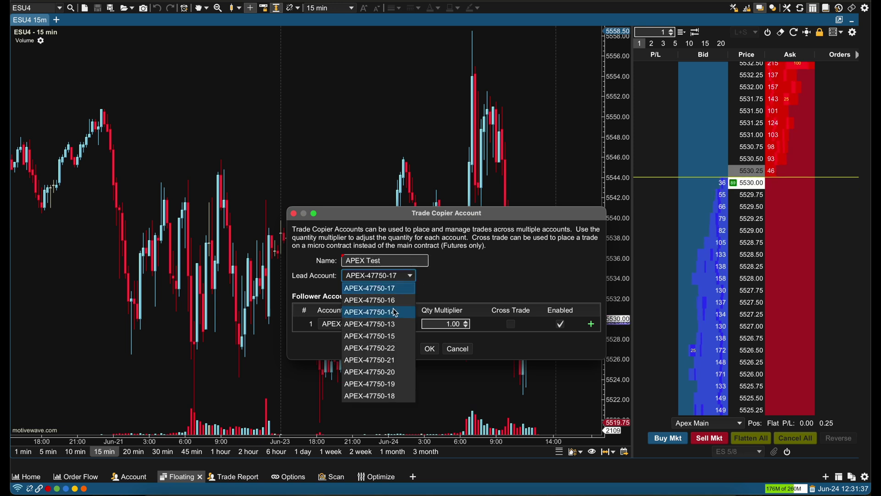
left_click(397, 352)
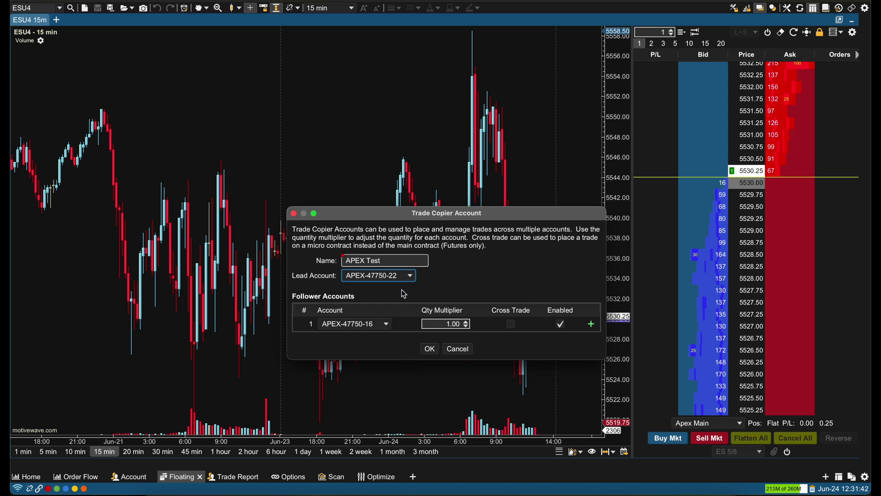
left_click(385, 324)
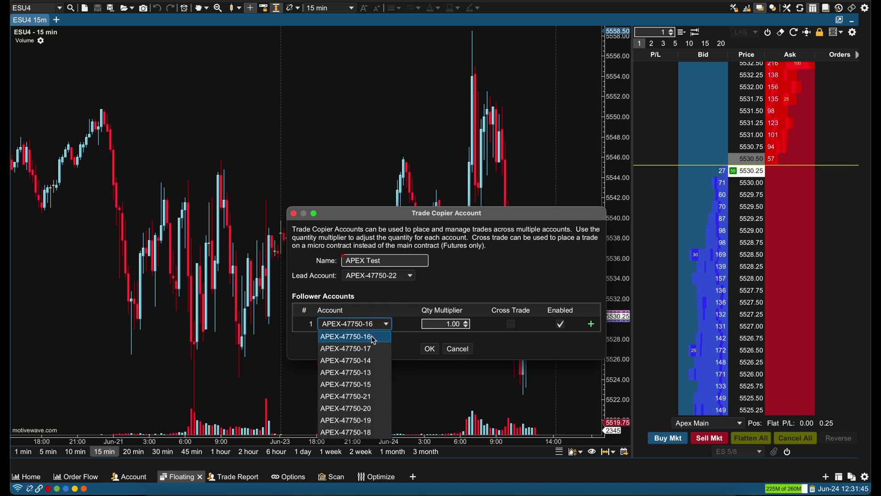
left_click(373, 396)
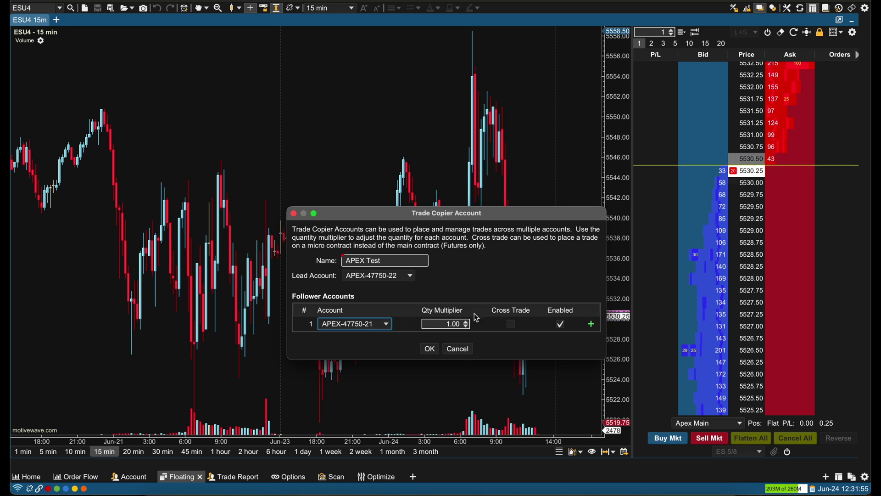
Try the follower's cross trade and quantity multiplier, leaving cross trade off at 1.00
left_click(512, 325)
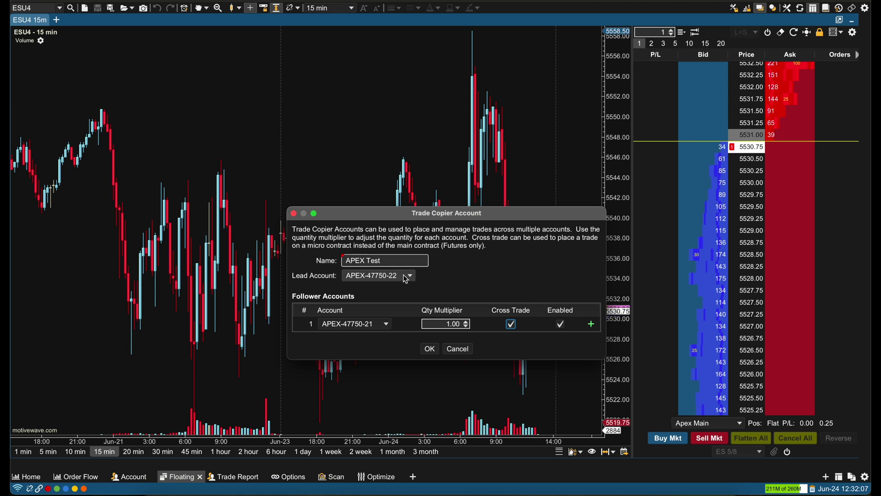
left_click(467, 323)
left_click(467, 323)
left_click(468, 323)
key("Down")
key("Down")
key("Down")
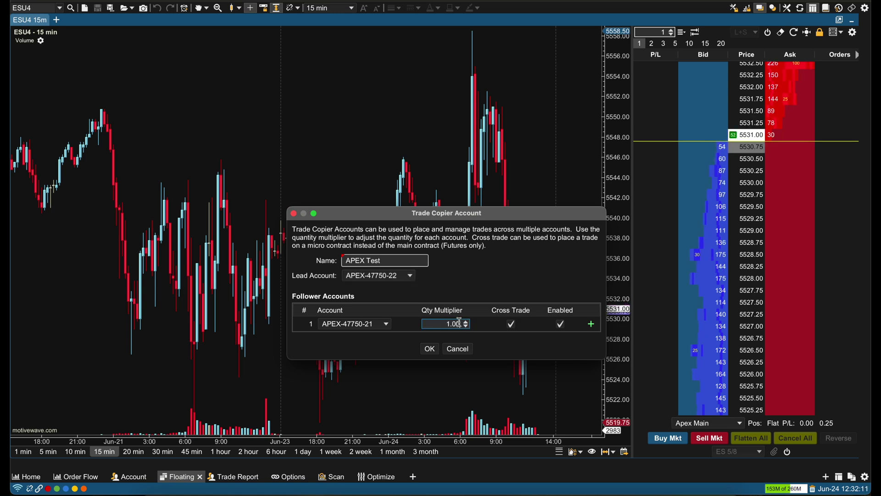
left_click(447, 324)
key("BackSpace")
type("5")
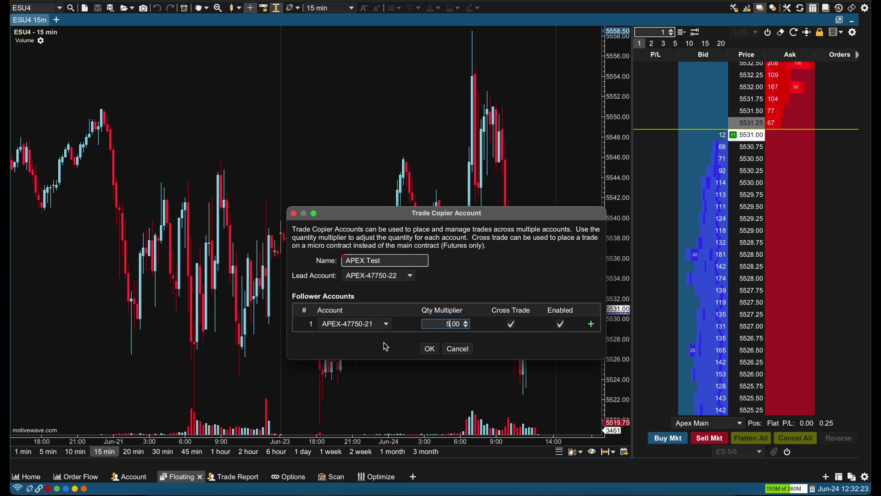
left_click(511, 324)
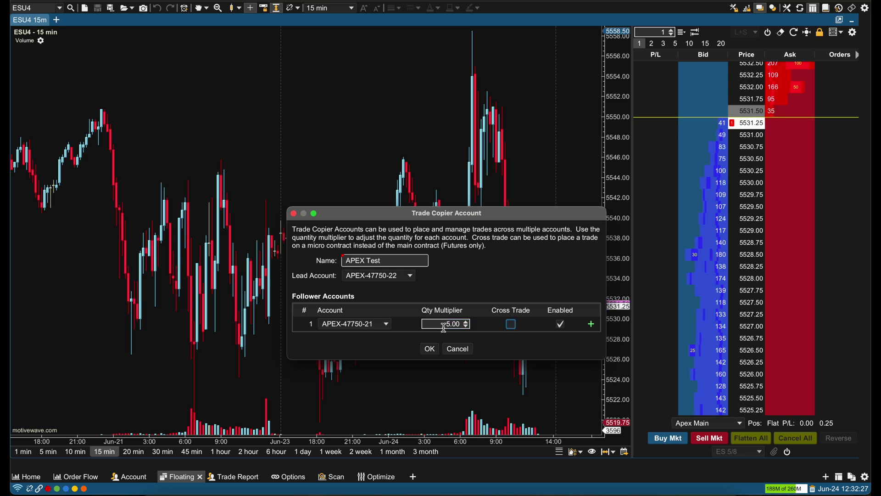
left_click(453, 324)
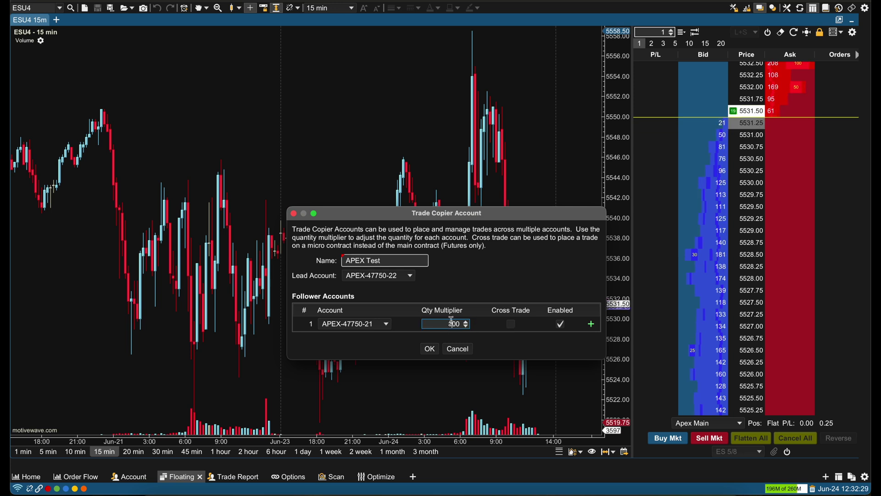
Add follower rows two through five, assigning a different account to each
left_click(592, 325)
left_click(386, 338)
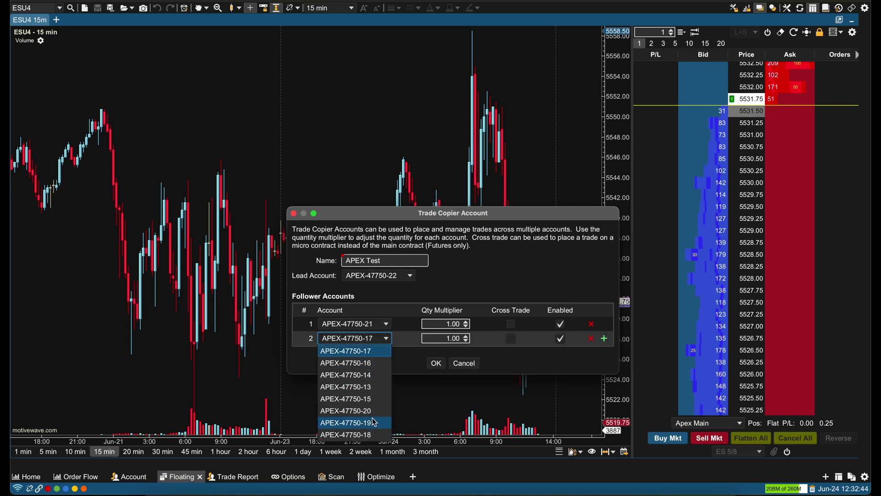
left_click(348, 411)
left_click(605, 338)
left_click(349, 425)
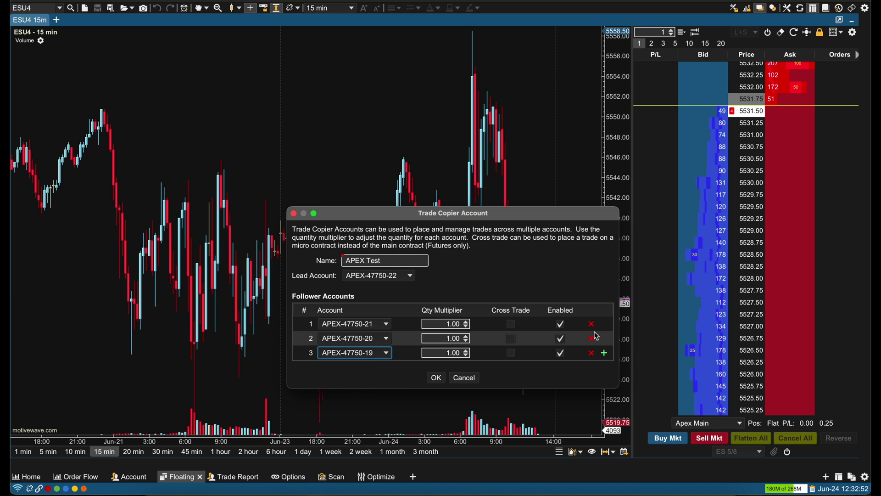
left_click(605, 354)
left_click(348, 380)
left_click(605, 368)
left_click(349, 395)
Add follower rows six through nine with their accounts and save the APEX Test copier
left_click(605, 382)
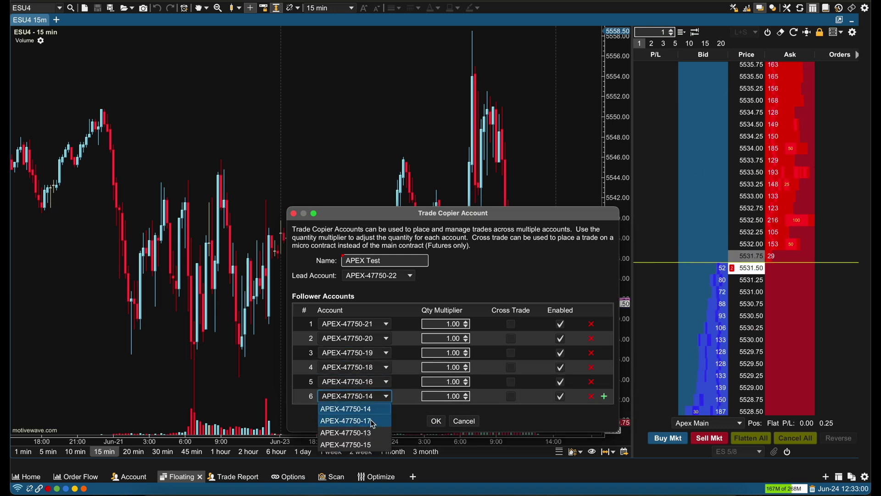
left_click(349, 445)
left_click(605, 396)
left_click(349, 423)
left_click(605, 411)
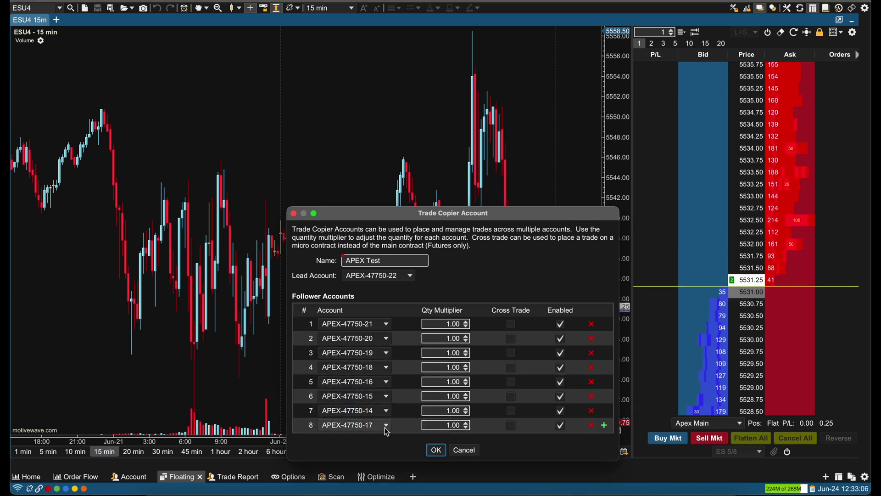
left_click(605, 425)
left_click(349, 324)
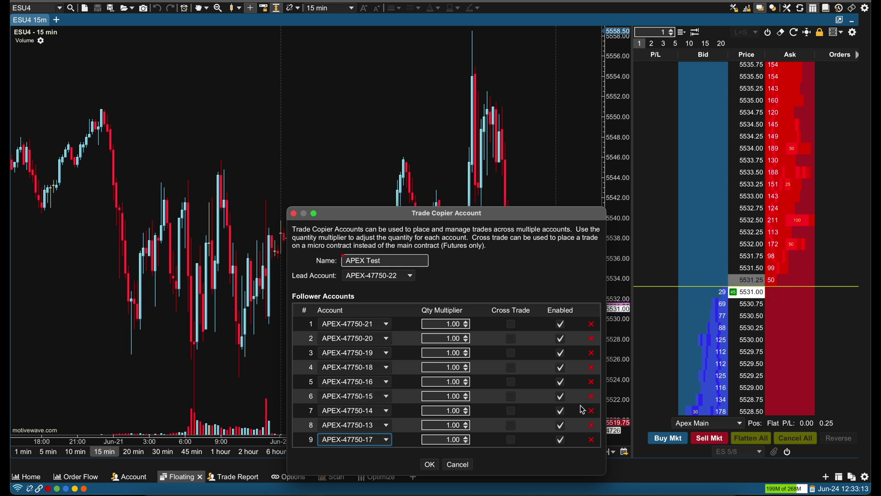
left_click(429, 464)
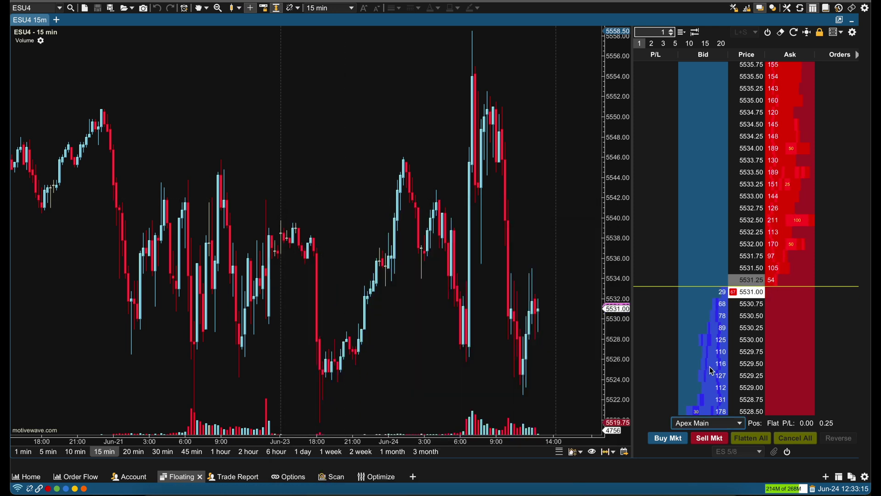
Switch the floating order panel's trading account to APEX Test, then show the Home tab
left_click(728, 423)
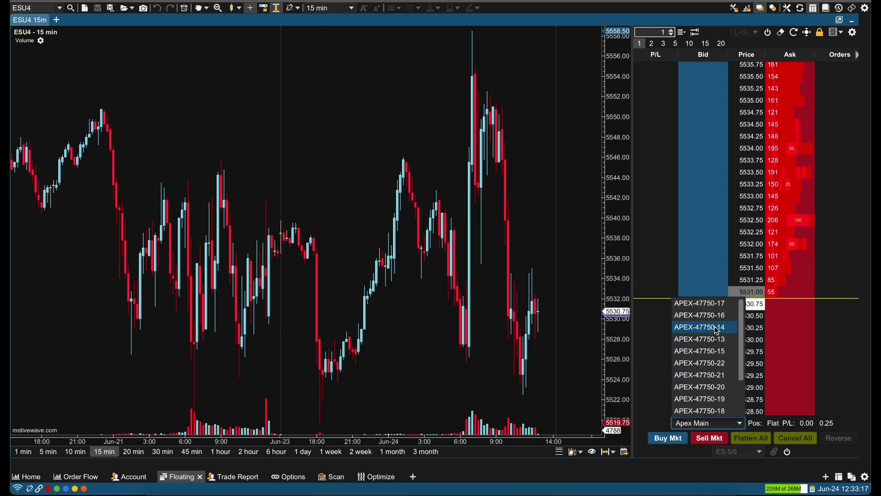
left_click(707, 303)
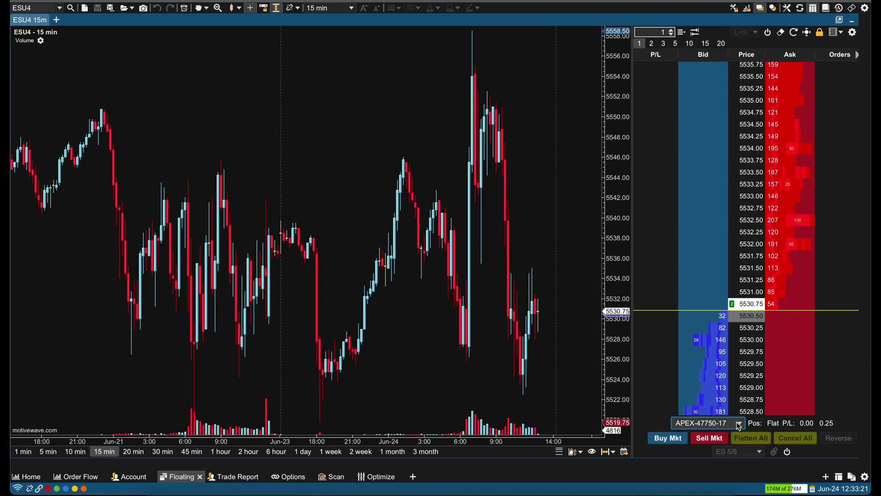
left_click(740, 424)
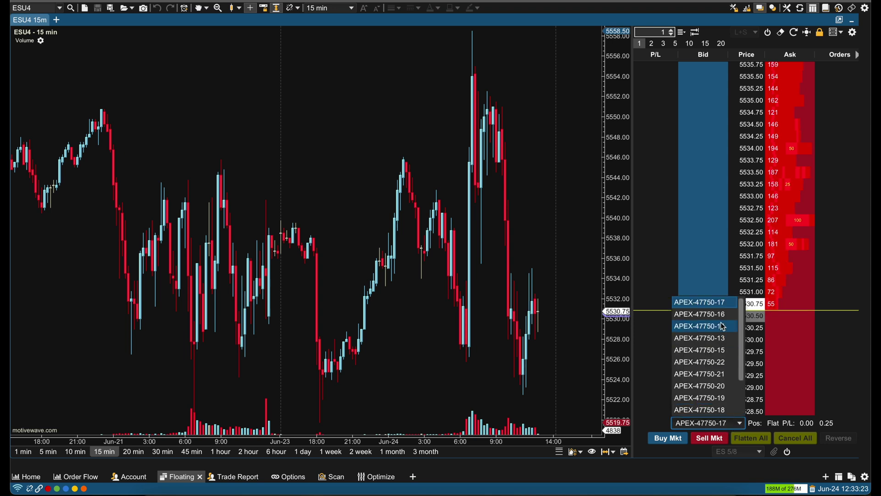
scroll(724, 326, "down", 5)
left_click(716, 408)
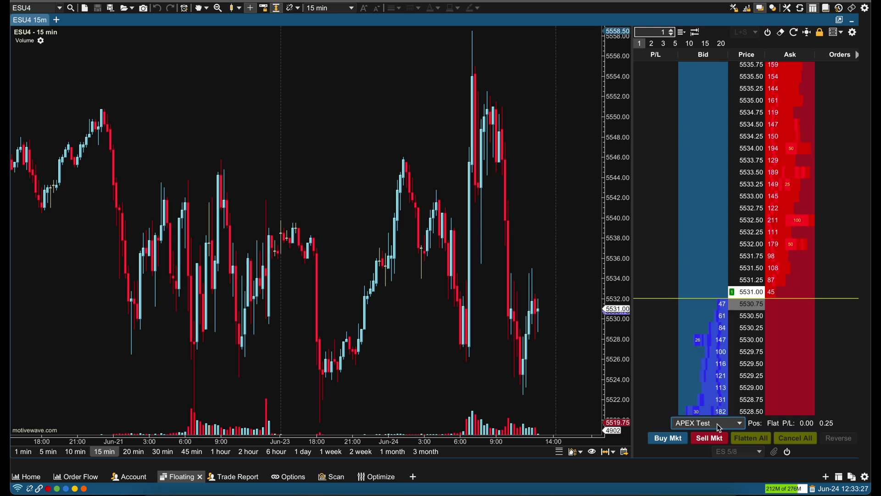
left_click(720, 428)
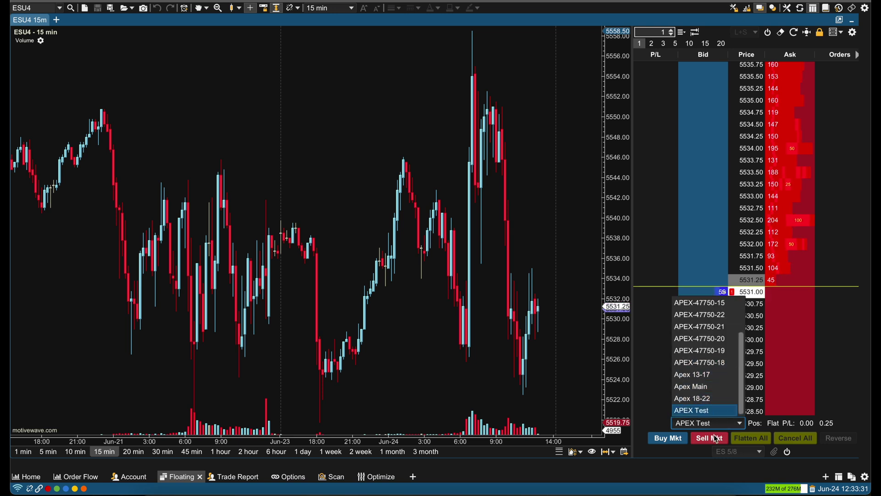
left_click(296, 144)
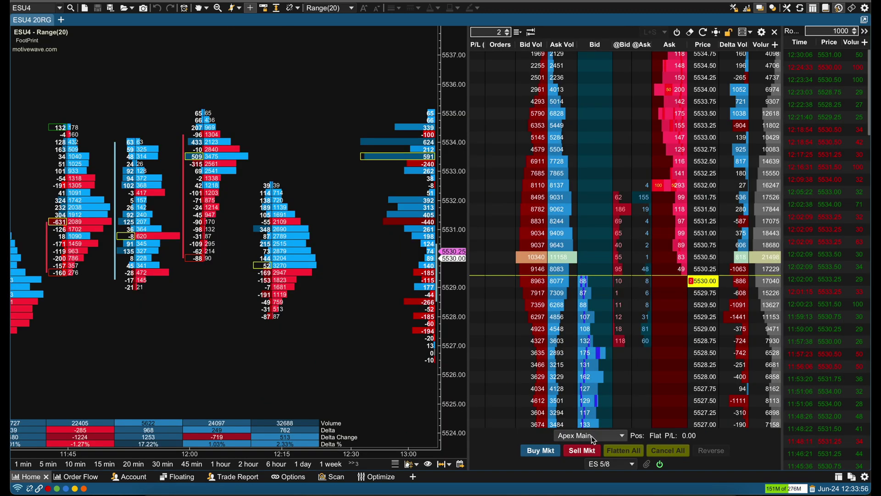
left_click(622, 435)
Open the Account tab, enlarge the accounts table, and glance at Apex Main's copier settings
left_click(119, 477)
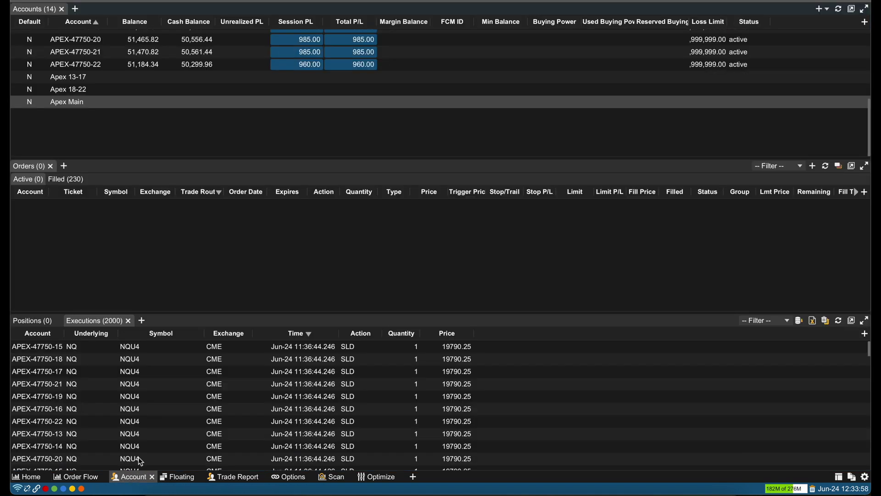
left_click_drag(103, 159, 103, 217)
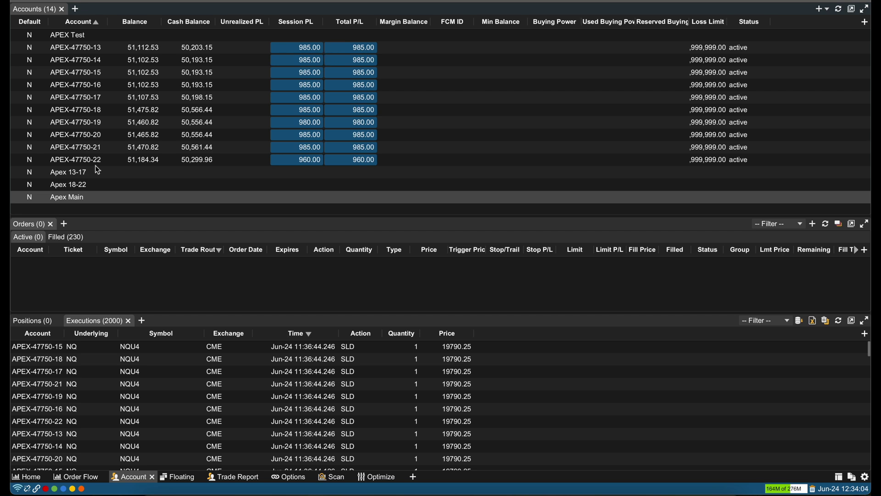
double_click(69, 196)
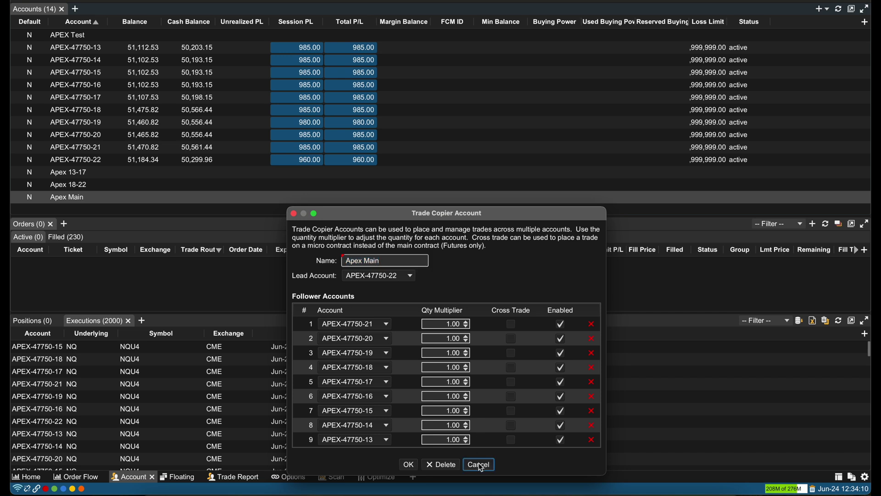
left_click(479, 464)
Cut APEX Test down to four followers and rename it 'APEX first 5'
double_click(81, 39)
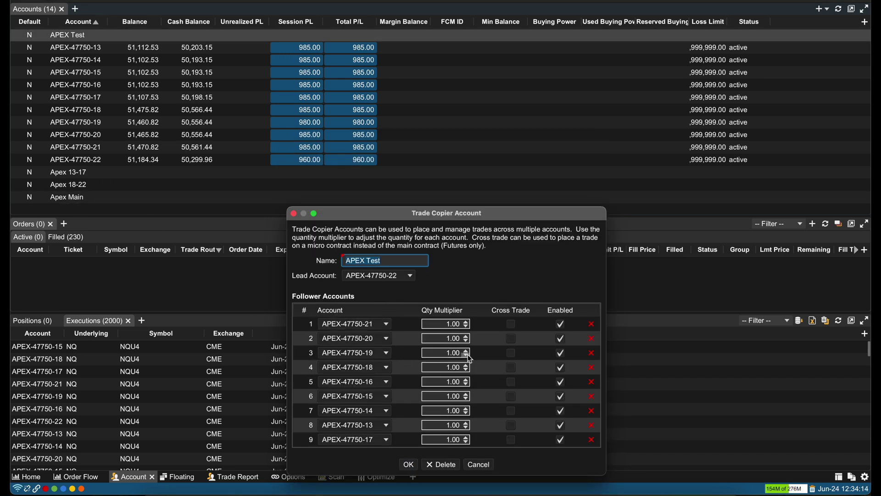
left_click(592, 382)
left_click(592, 382)
left_click(592, 382)
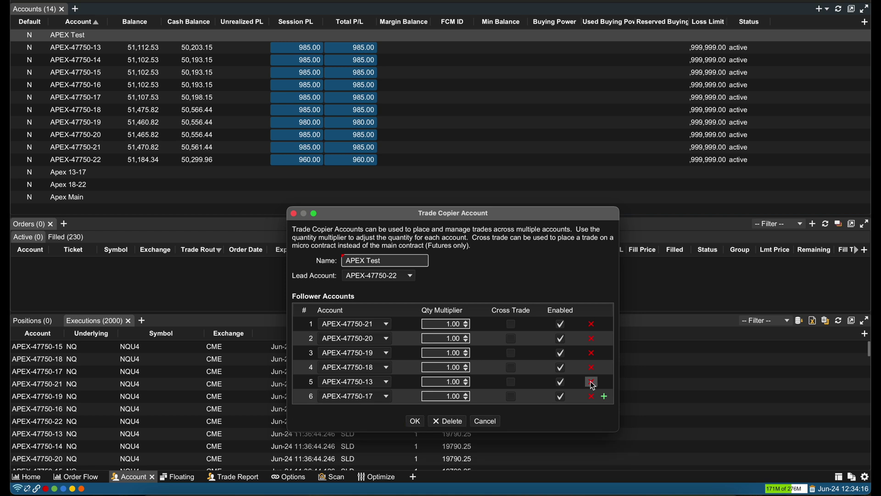
left_click(593, 382)
left_click(592, 381)
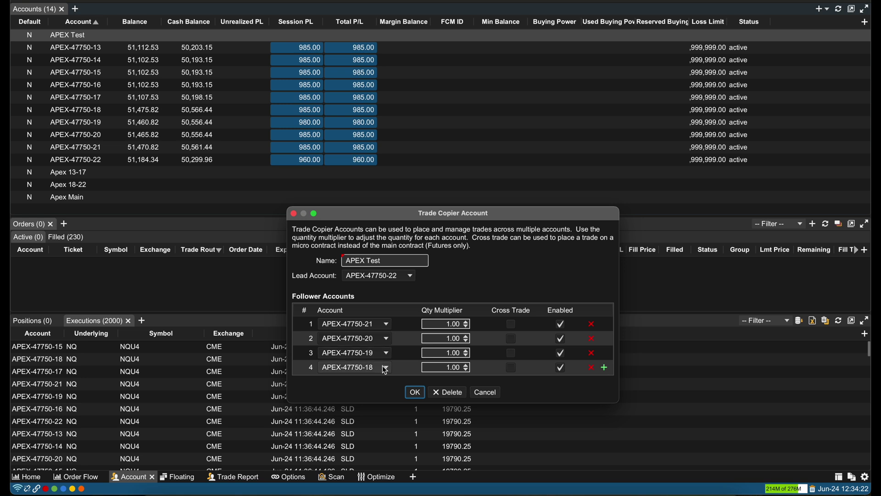
left_click(382, 261)
key("BackSpace")
key("BackSpace")
key("BackSpace")
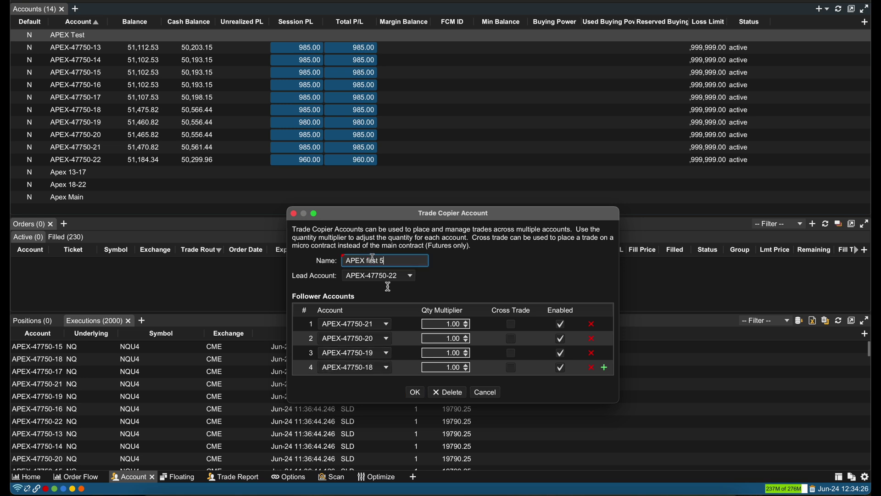
type("first 5")
left_click(415, 392)
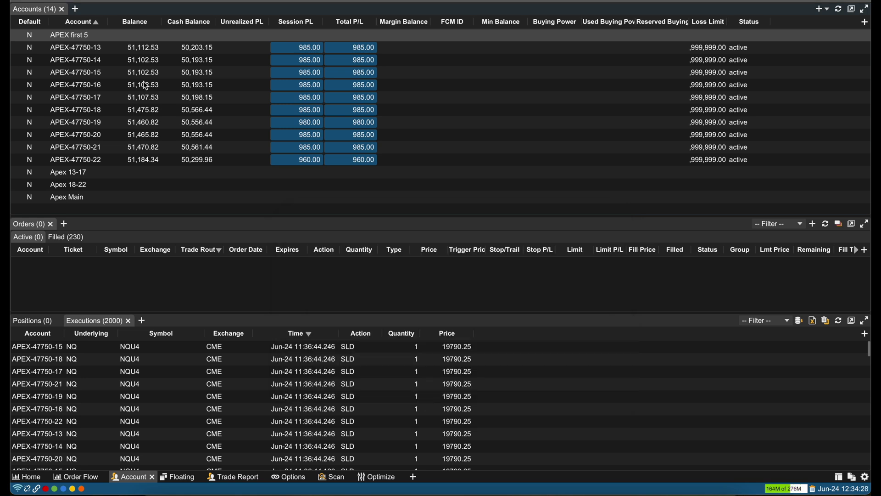
Review the APEX first 5 copier settings, close them unchanged, then select the Apex 13-17 account
double_click(82, 36)
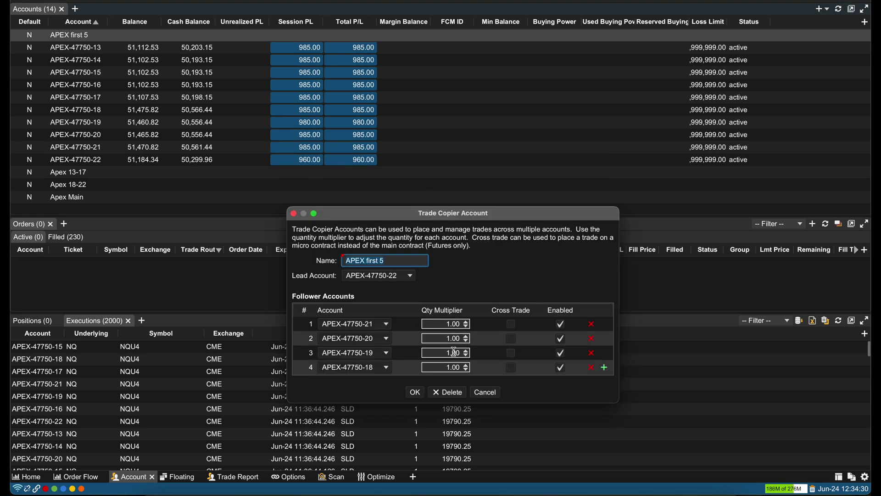
left_click(485, 393)
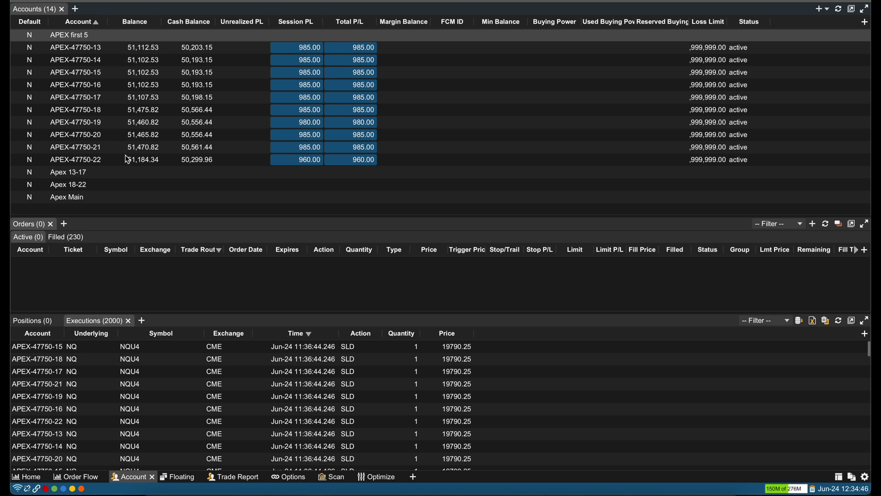
left_click(83, 190)
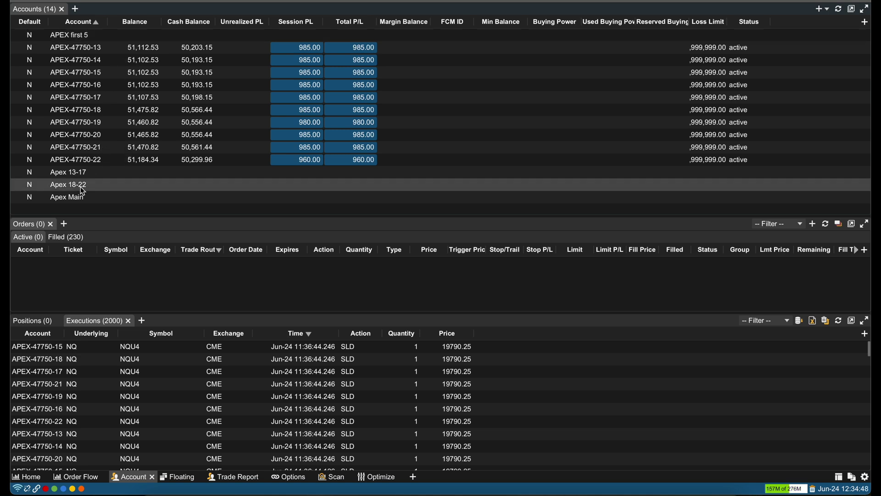
left_click(85, 176)
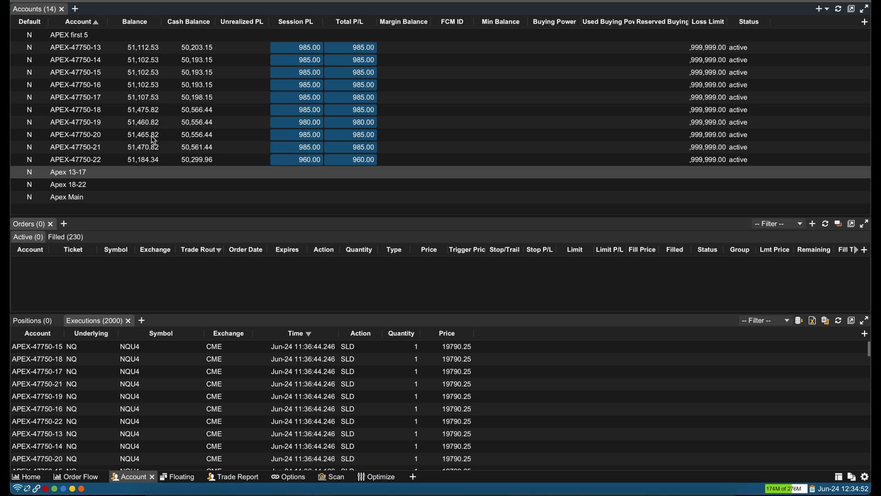
Delete the APEX first 5 copier account, confirming with Yes, and return to the Home workspace
double_click(90, 35)
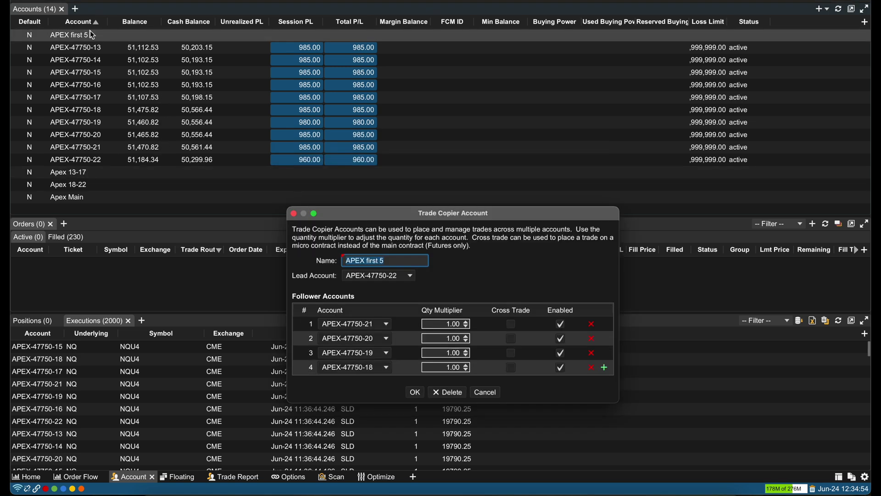
left_click(450, 393)
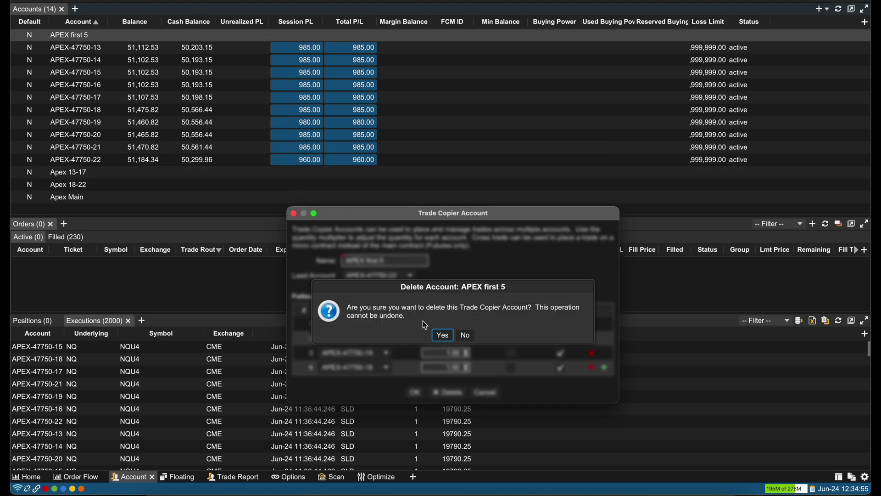
left_click(441, 334)
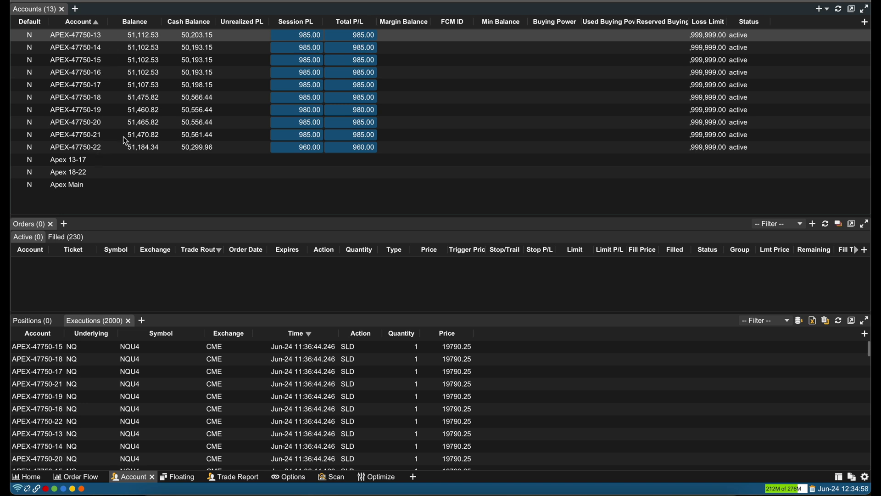
left_click(38, 481)
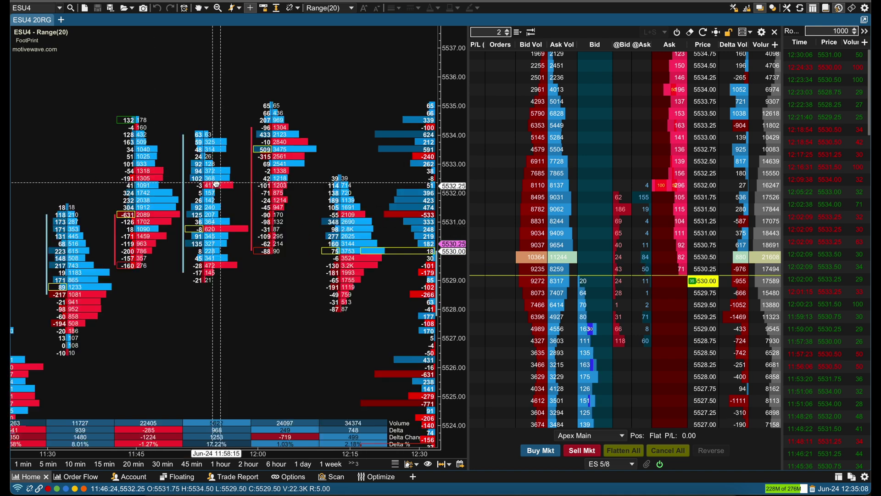
Click in the Home workspace beside the ESU4 footprint chart and price ladder
left_click(597, 173)
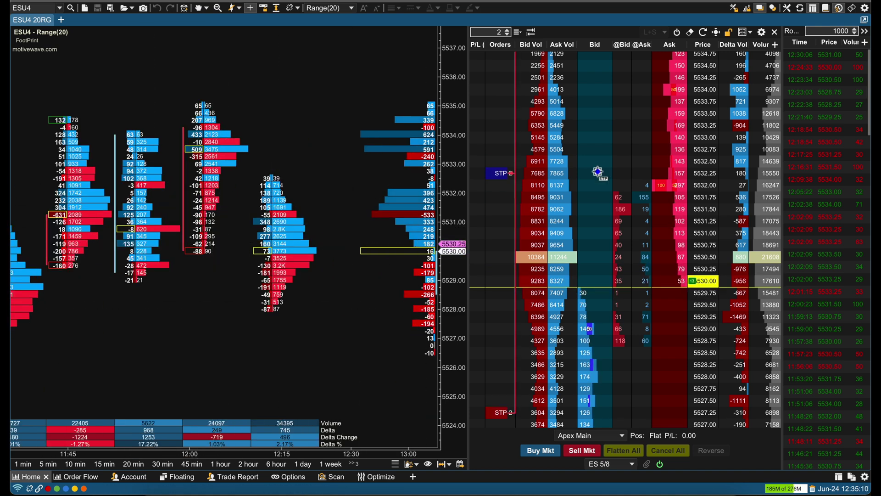